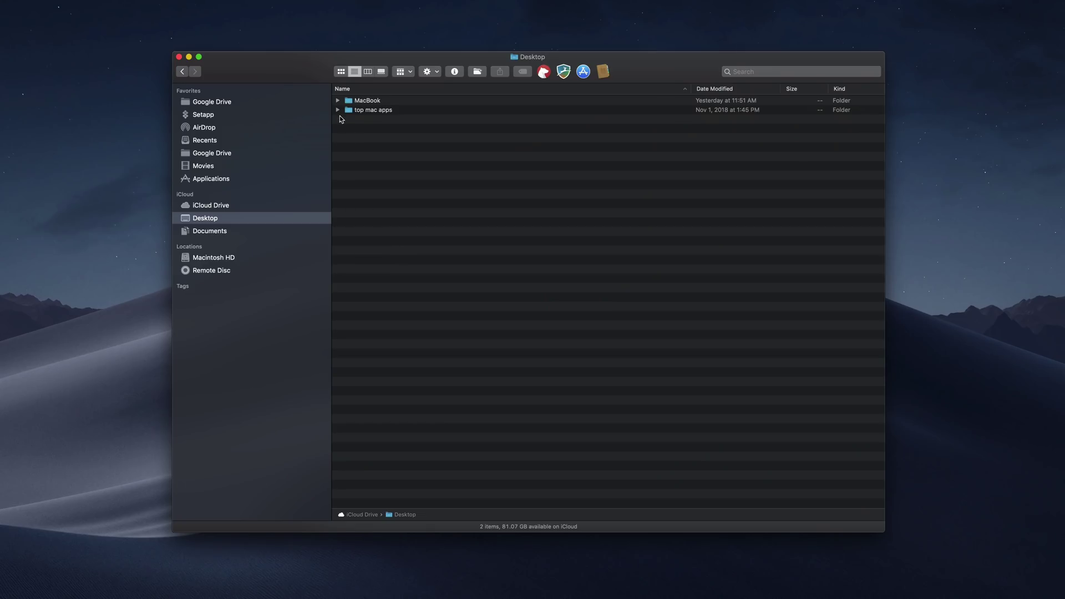
Expand the top mac apps folder together with all its nested subfolders at once
left_click(338, 110)
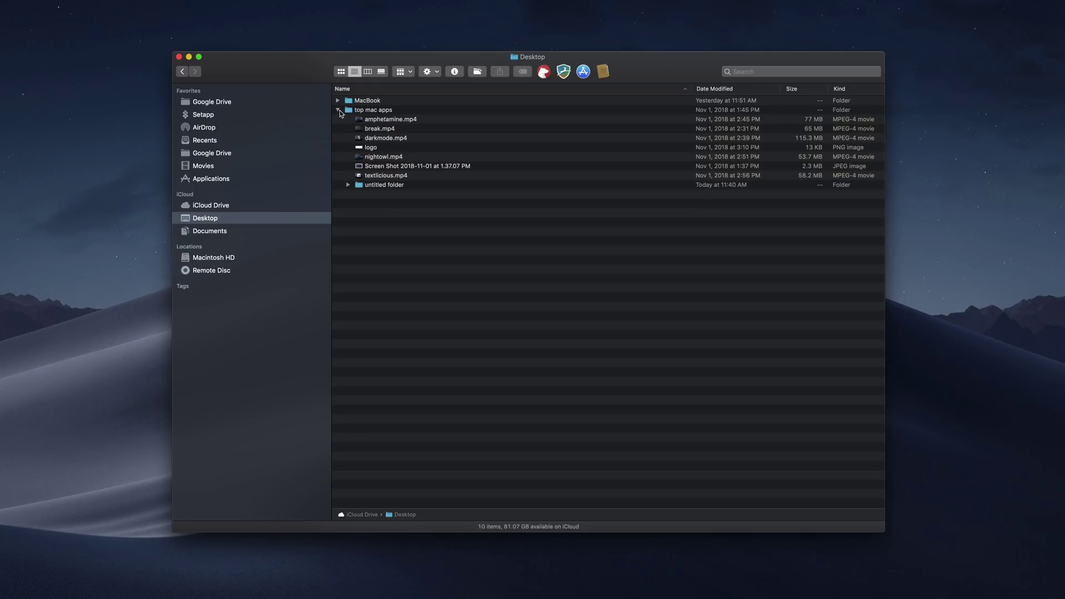
left_click(339, 111)
left_click(338, 111)
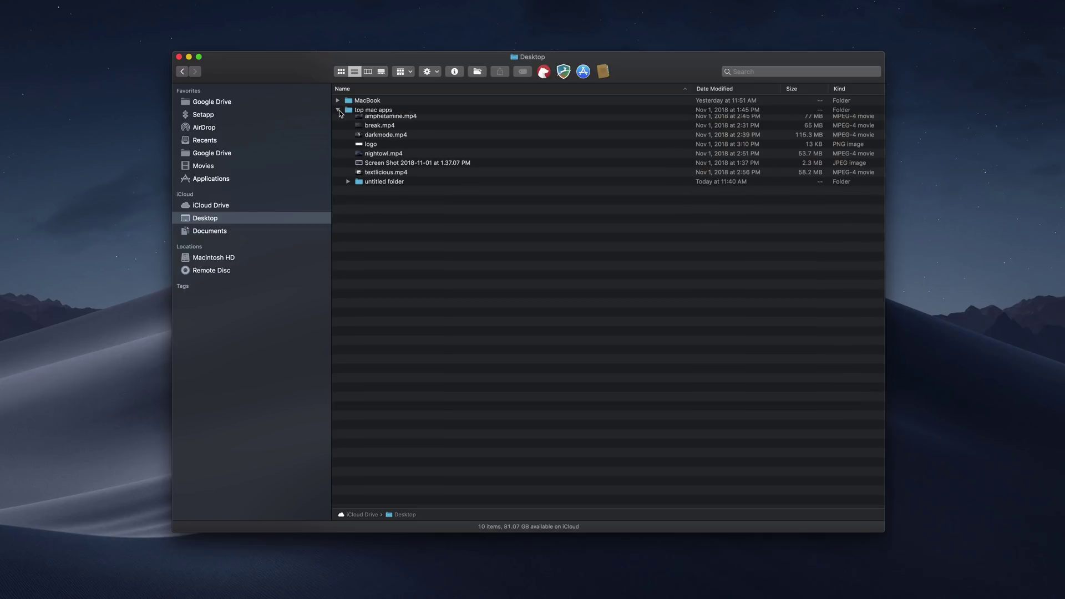
left_click(340, 110, "alt")
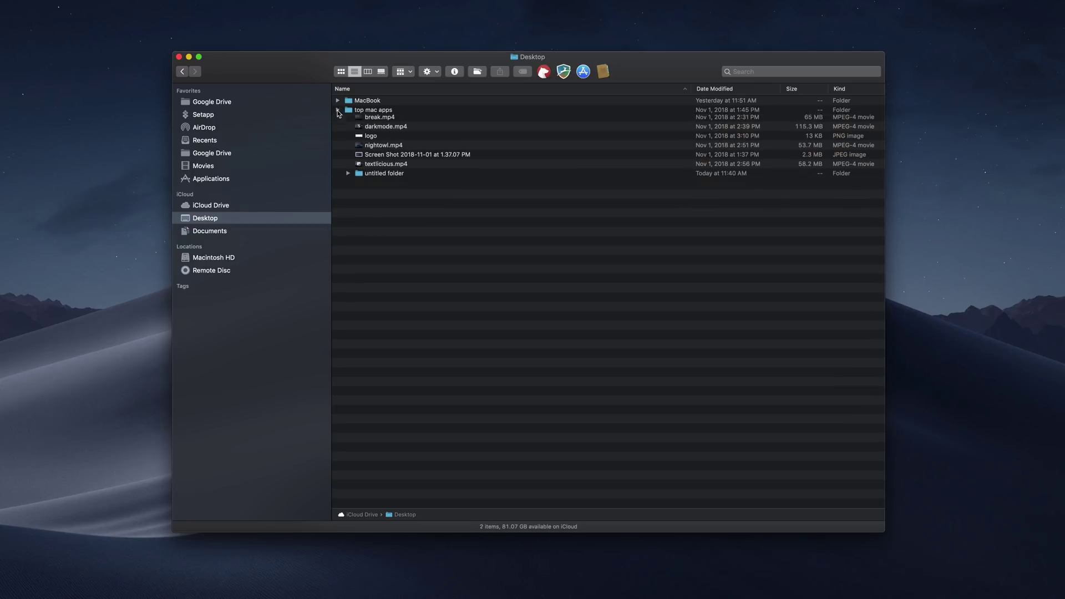
left_click(338, 111, "alt")
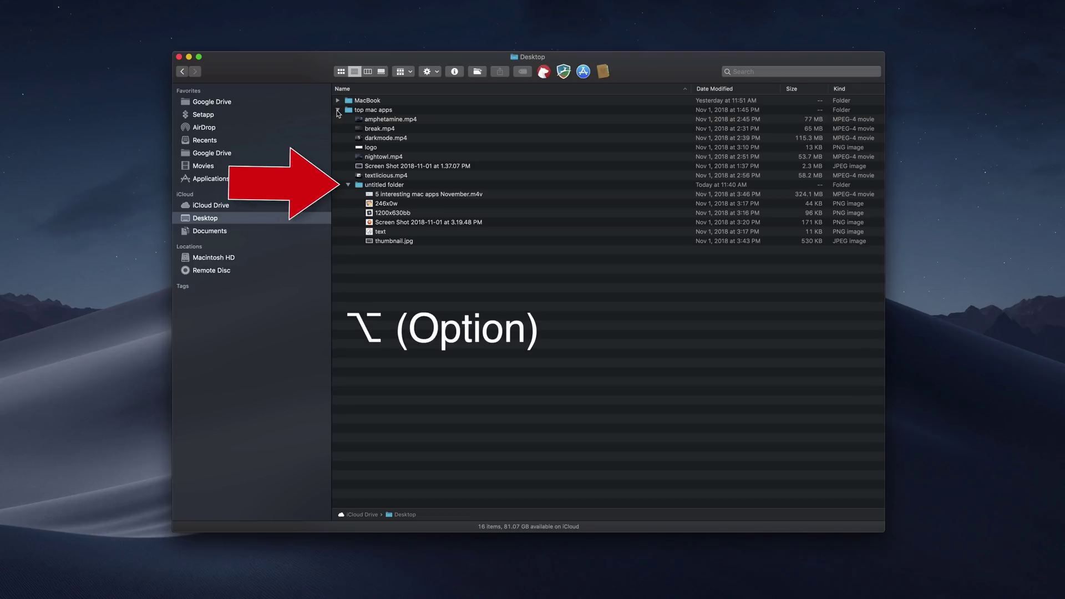
Switch to column view previewing break.mp4, widen the file column, and show the Wi-Fi network list
left_click(380, 128)
key("super+3")
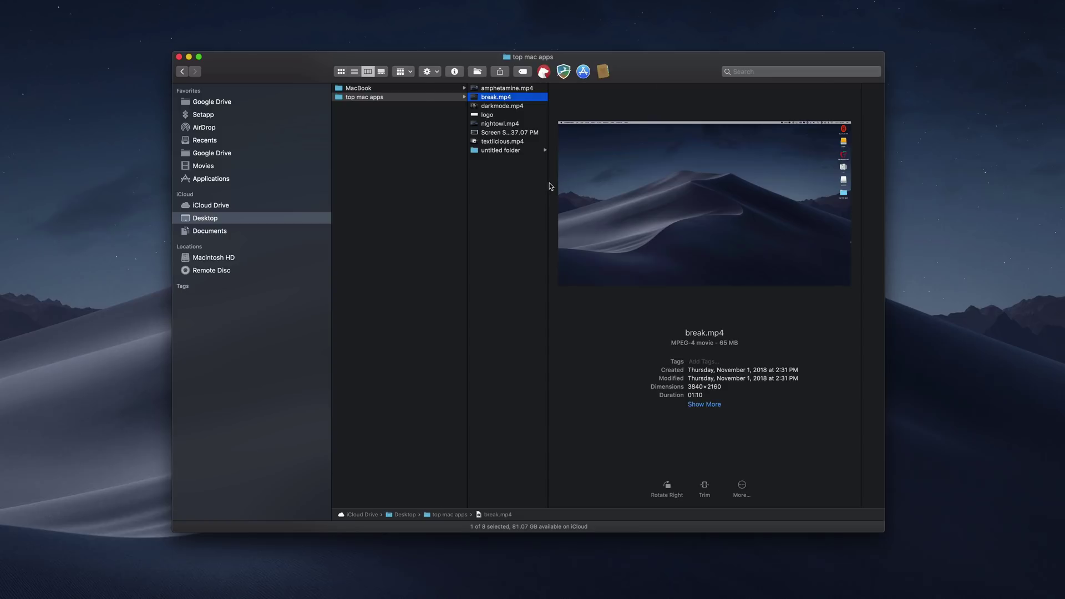
left_click_drag(550, 186, 671, 186)
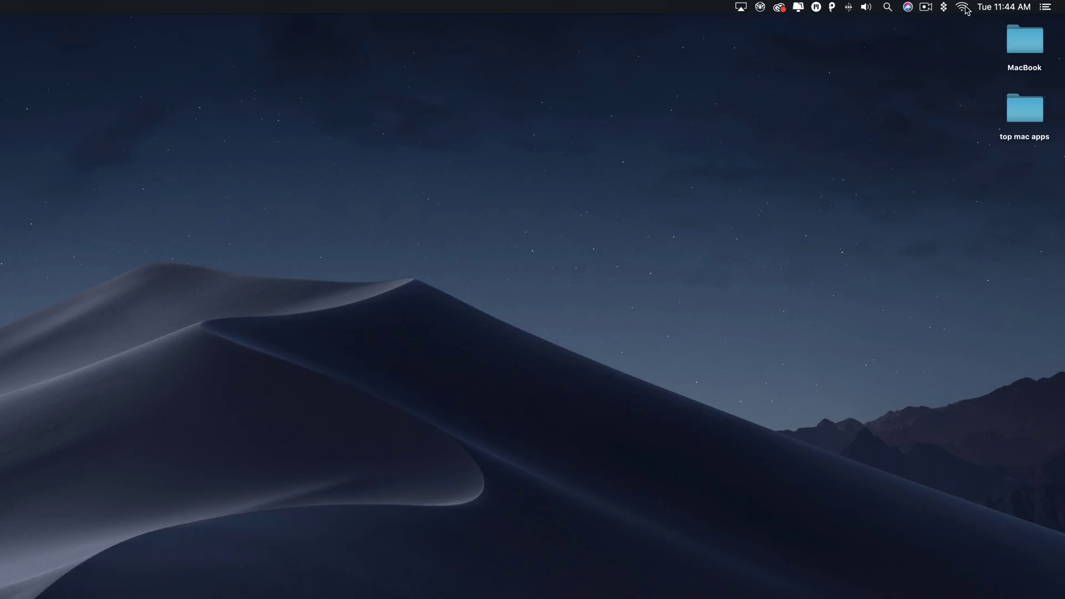
left_click(964, 7)
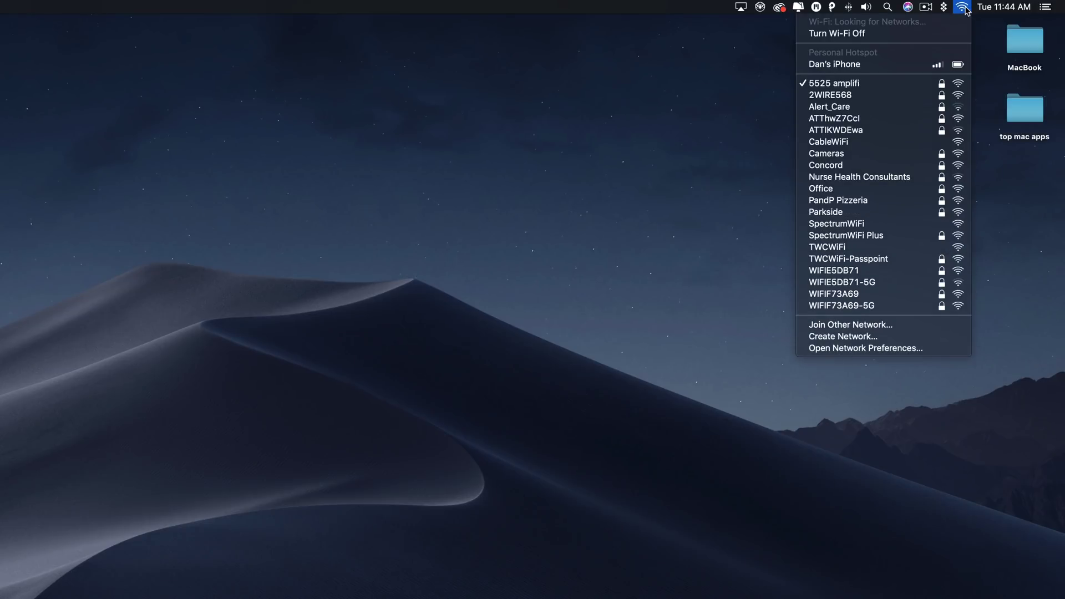
Reopen the Wi-Fi menu with its extra diagnostics details, then close it
left_click(964, 8)
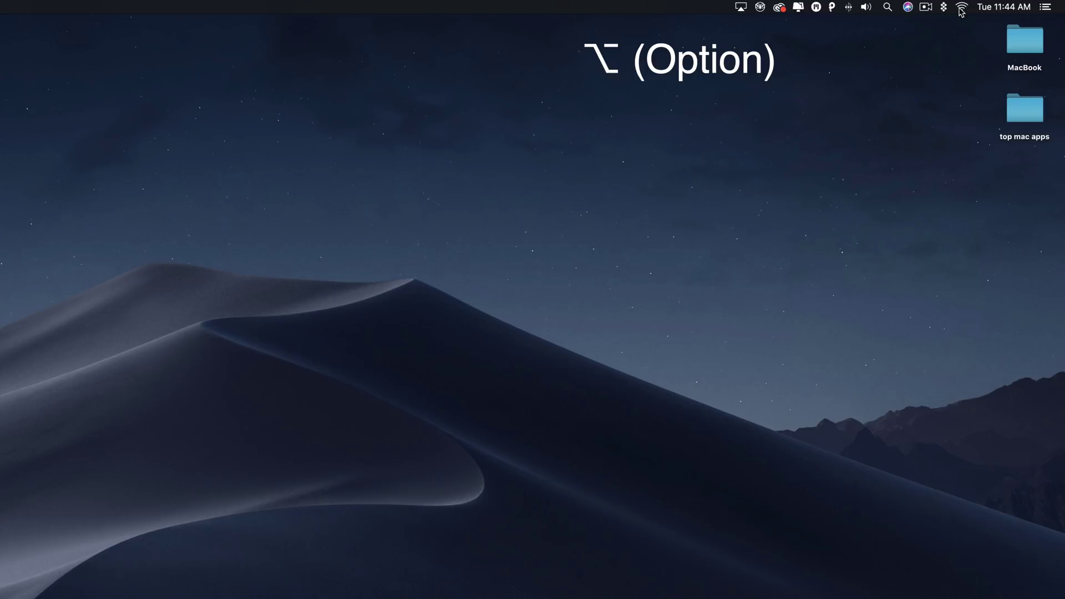
left_click(962, 8, "alt")
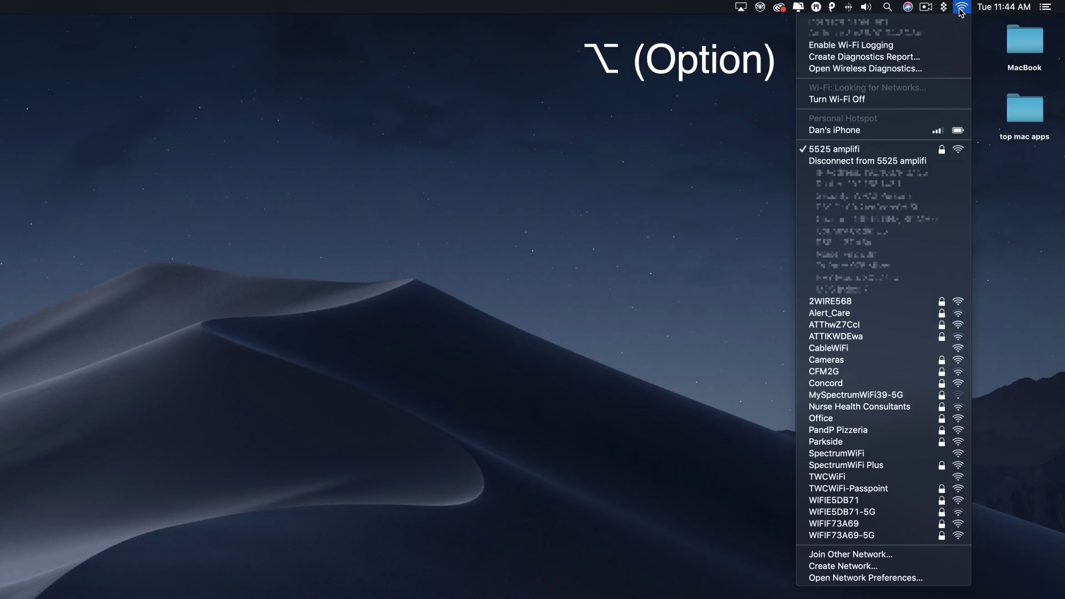
left_click(961, 11)
Reopen the volume menu so it lists both sound output and input devices
left_click(867, 11)
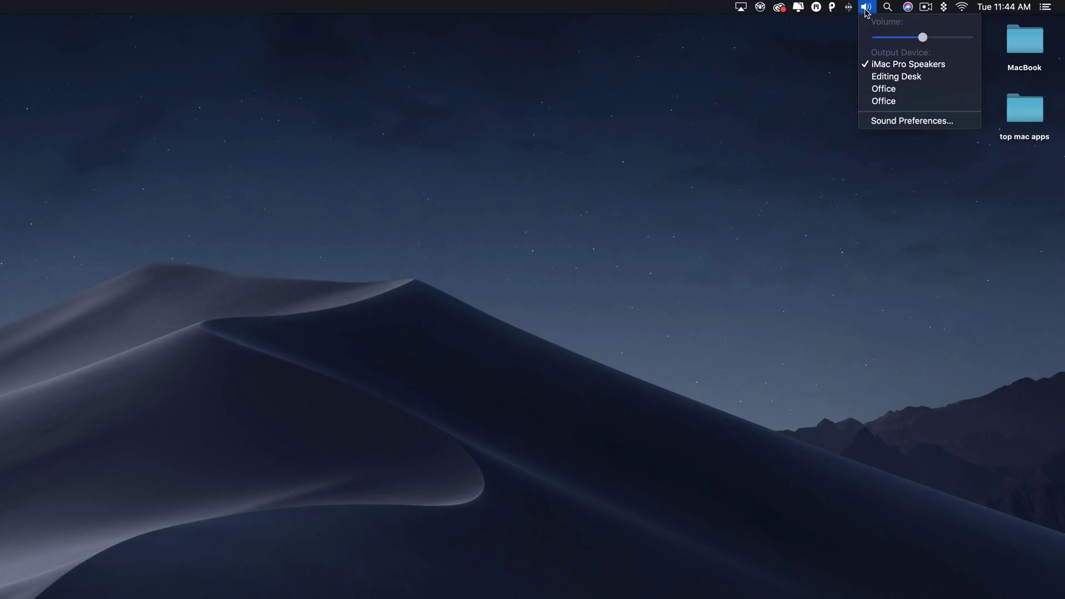
left_click(866, 10)
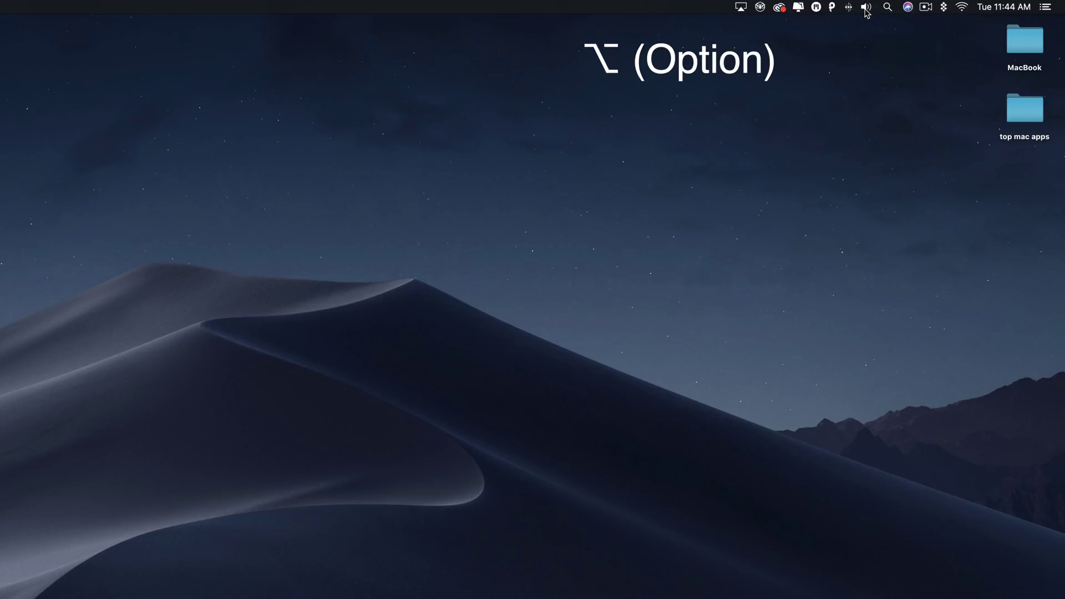
left_click(866, 10, "alt")
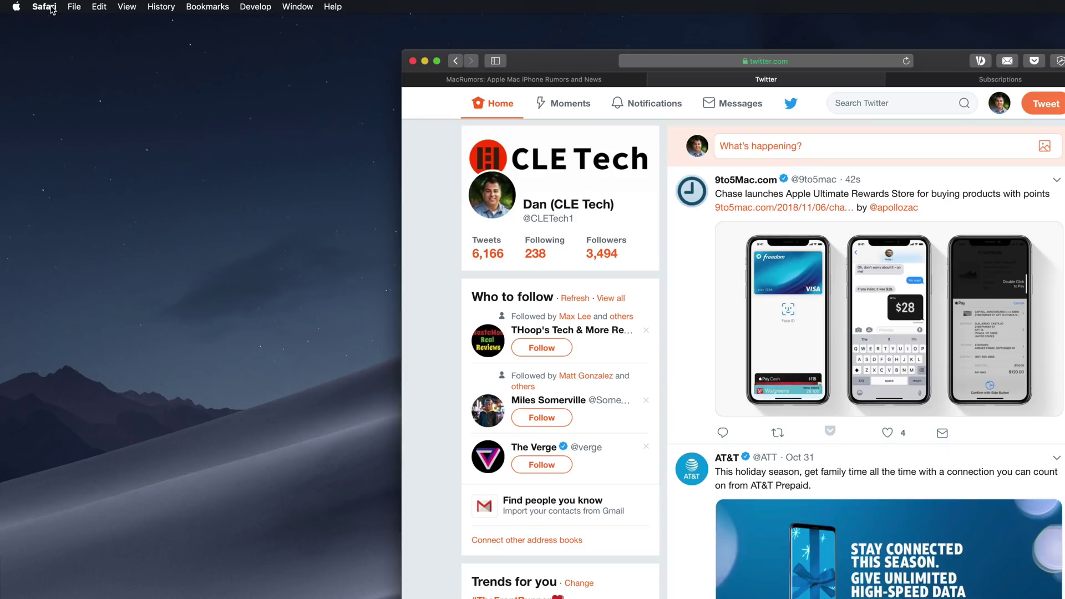
Show Safari's hidden Clear History keeping website data, Quit keeping windows, and Close Other Tabs commands
left_click(52, 8)
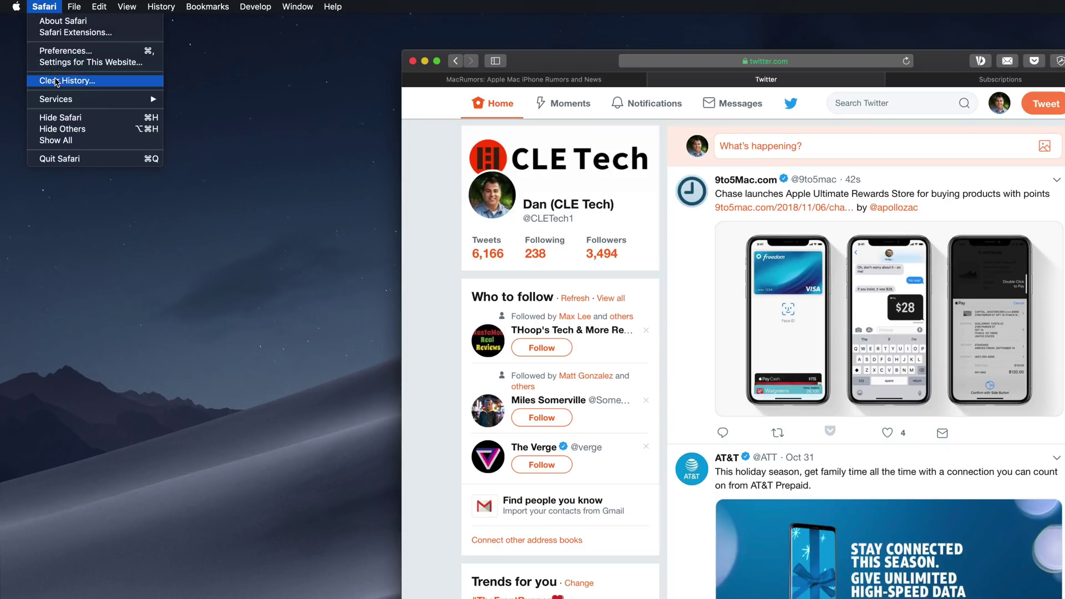
key("alt")
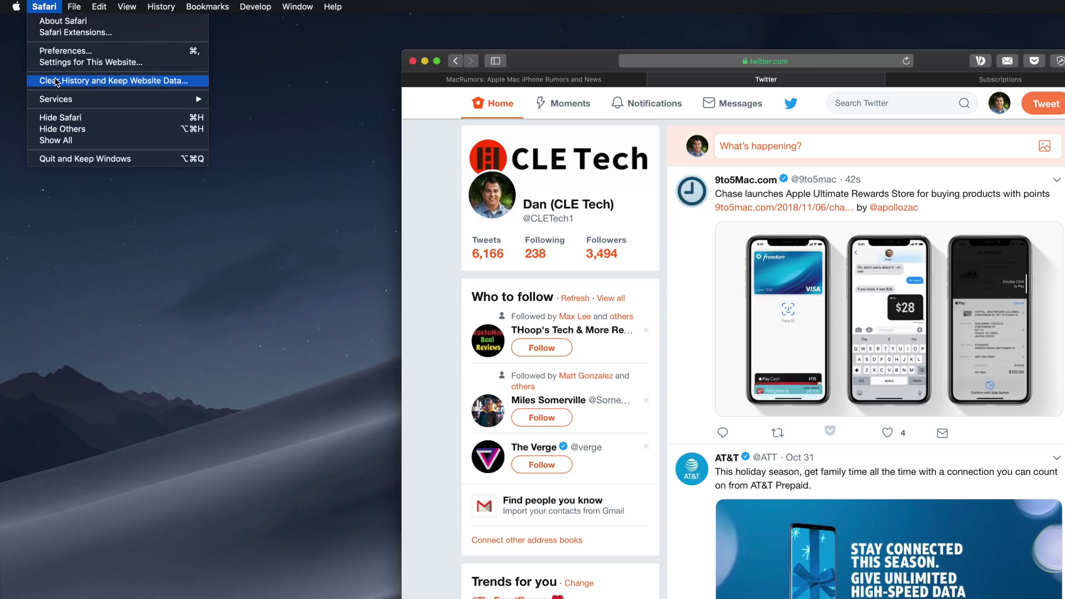
key("alt")
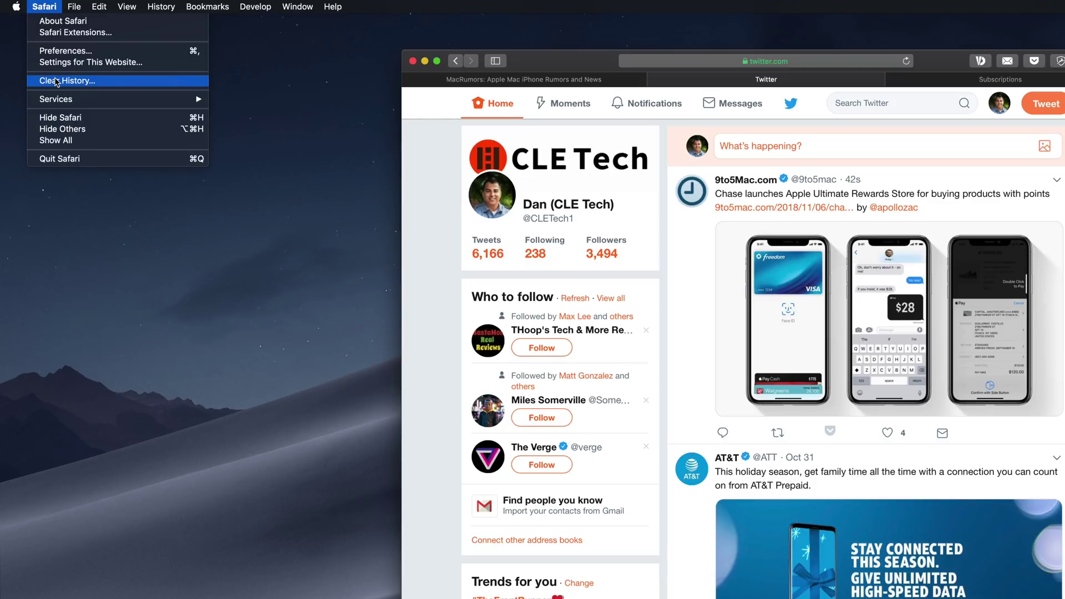
key("alt")
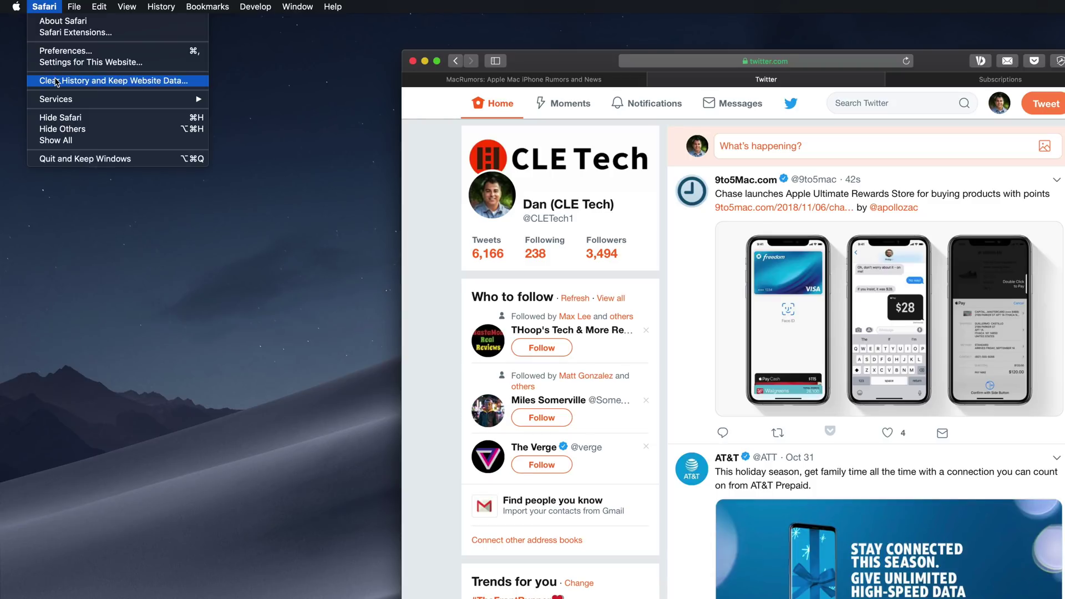
mouse_move(75, 7)
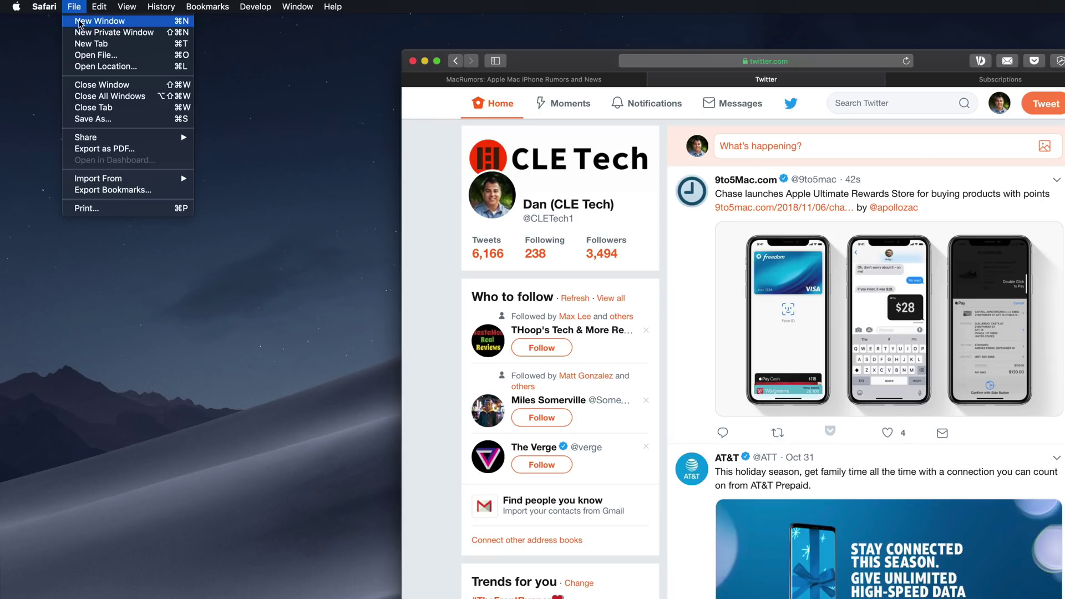
key("alt")
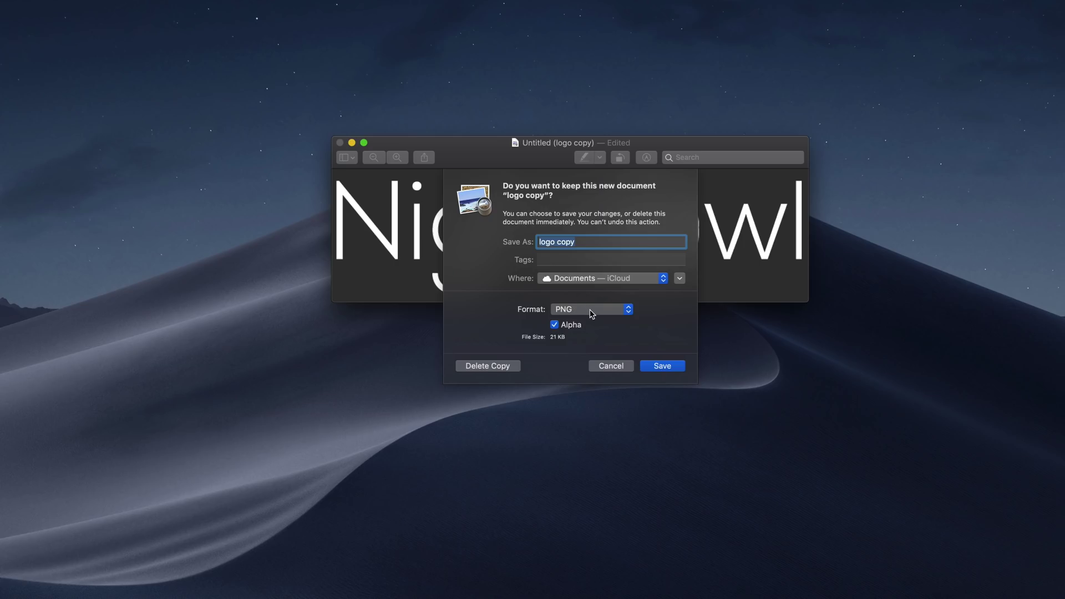
Expand the logo copy Format list to every option, including GIF, ICNS, Photoshop and TGA
left_click(592, 314)
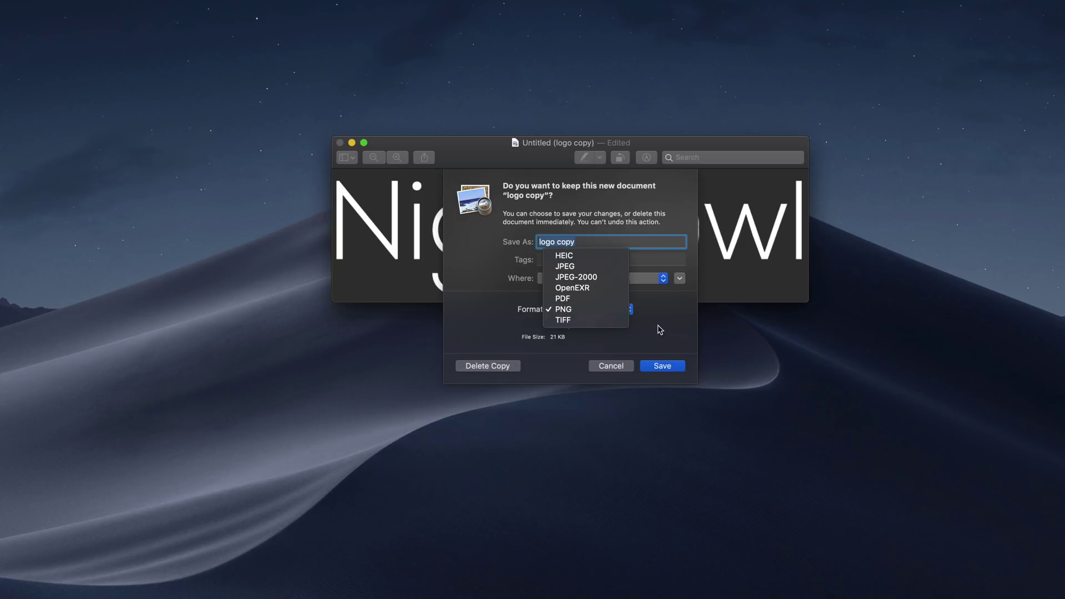
left_click(660, 330)
left_click(599, 315, "alt")
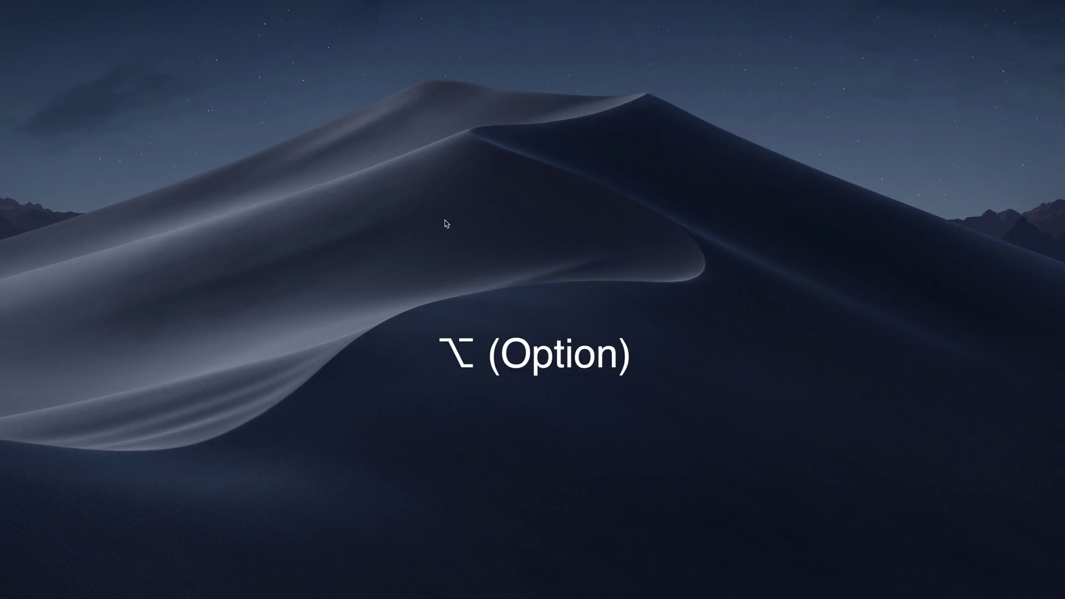
Open Sound preferences on the Output tab using Option with the volume-up key
key("alt+XF86AudioRaiseVolume")
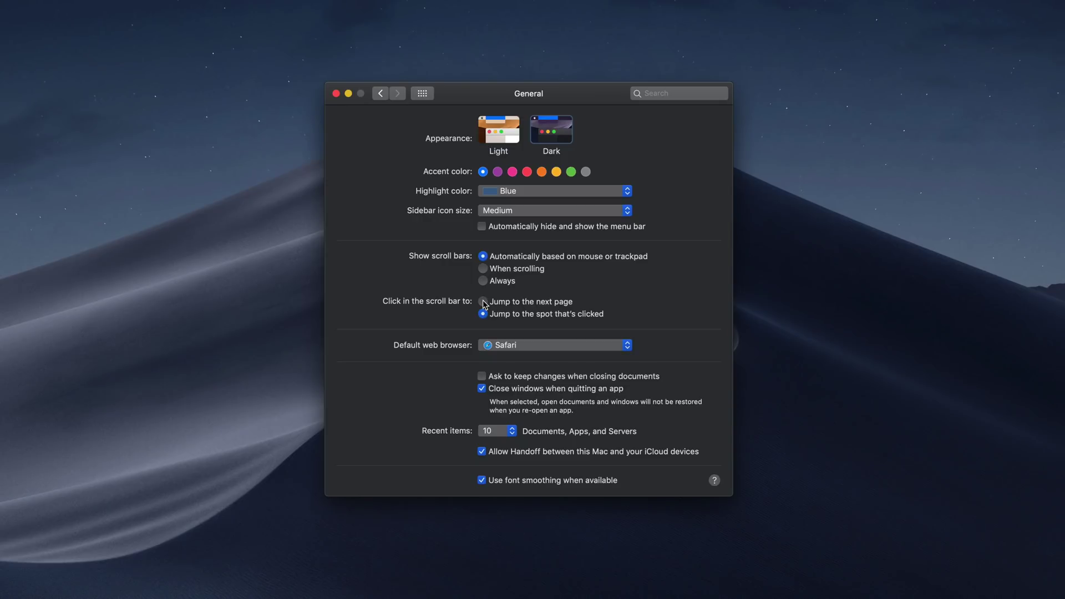
left_click(483, 303)
left_click(484, 314)
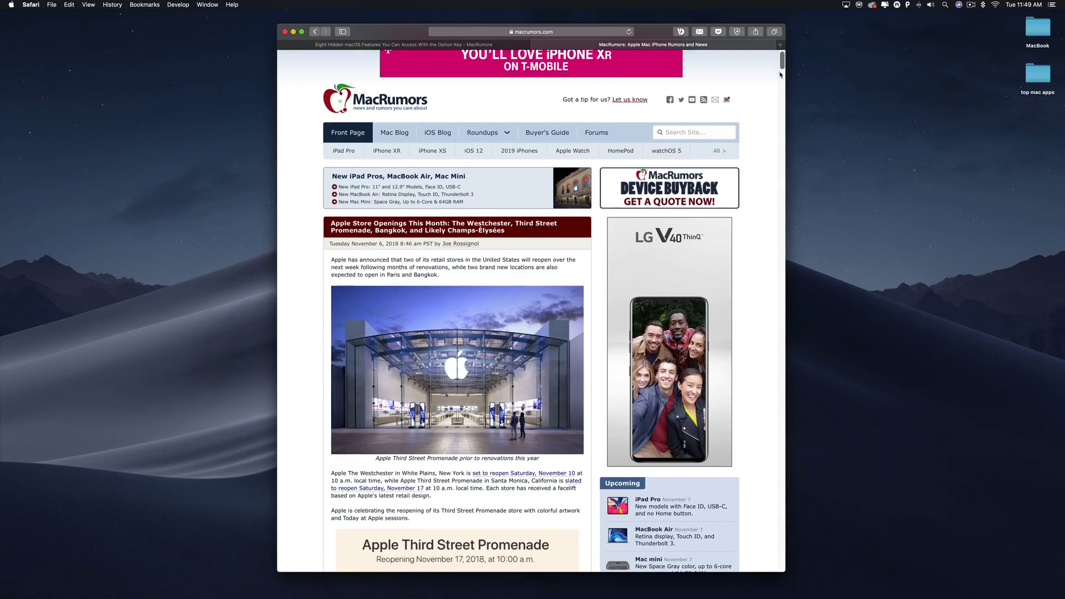
scroll(782, 92, "down", 1)
Jump down the MacRumors page to the article on the 2020 5G iPhone's Intel modem
left_click_drag(781, 92, 781, 133)
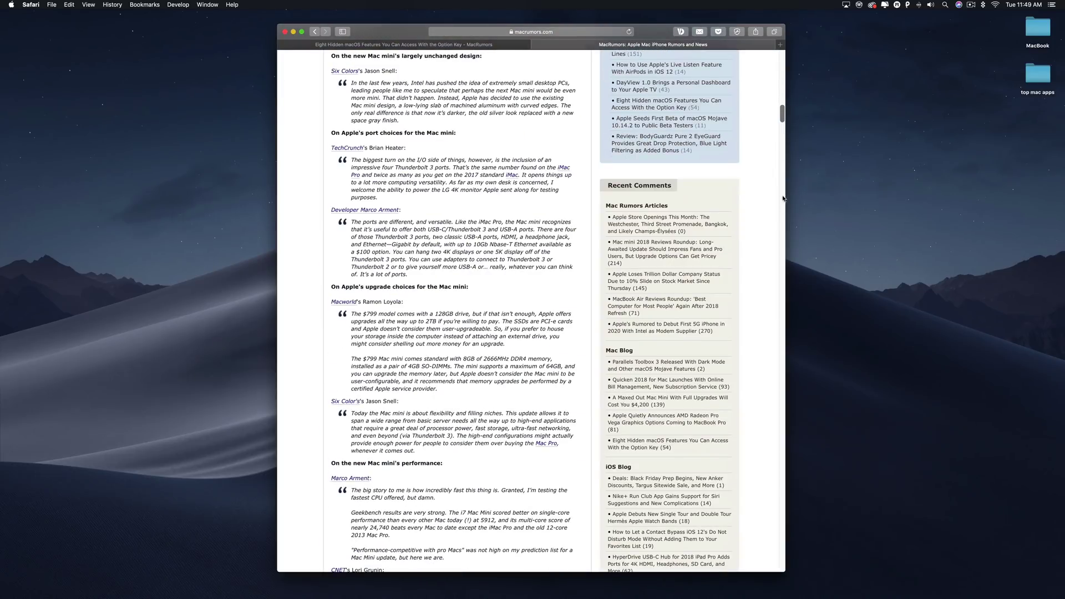
left_click(783, 499)
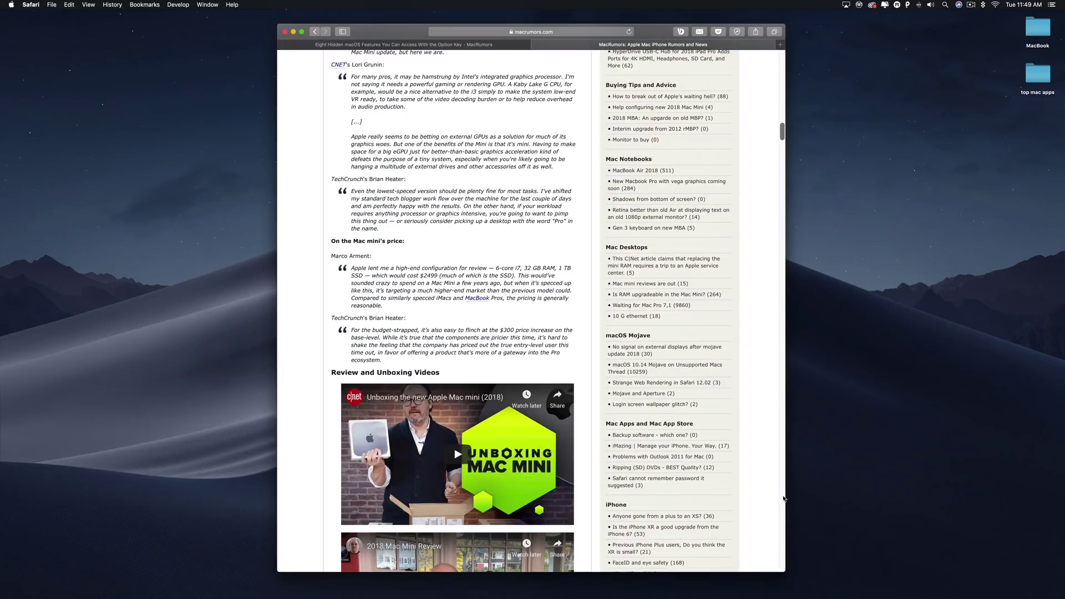
left_click(783, 498, "alt")
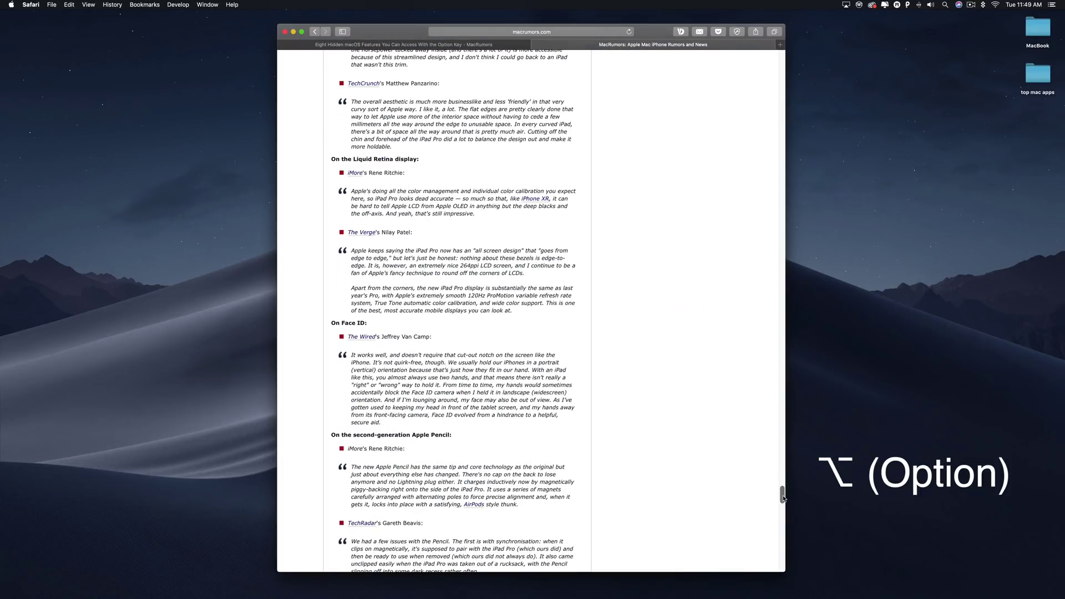
left_click(783, 543, "alt")
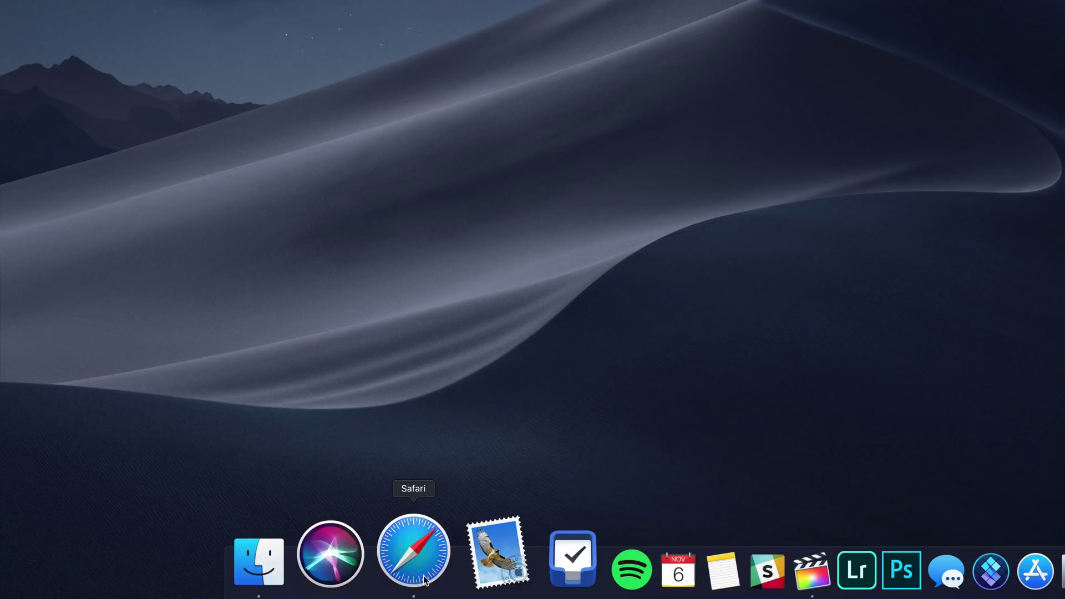
right_click(425, 579)
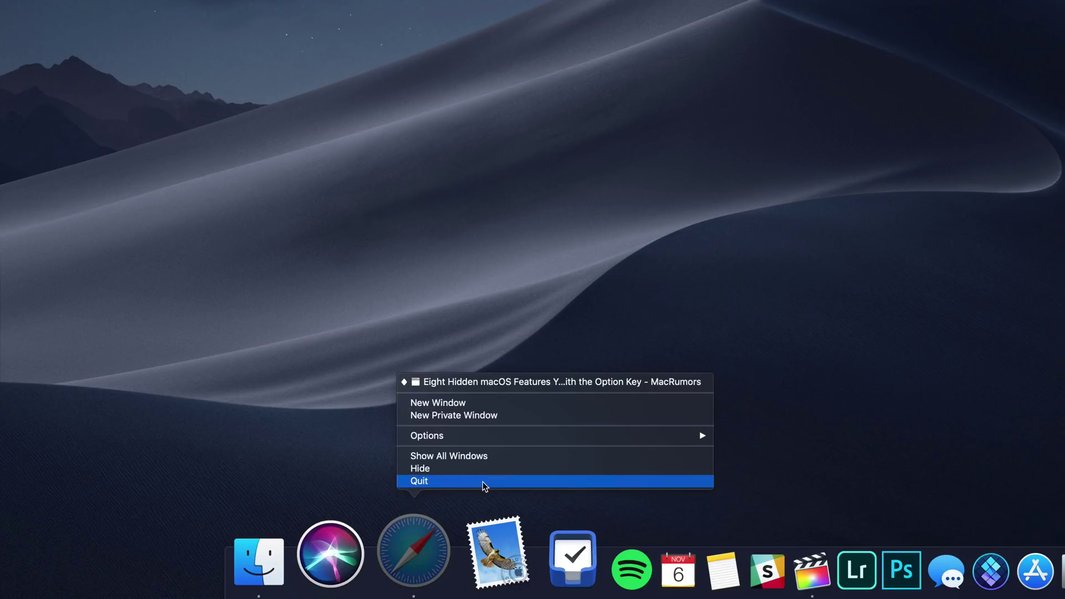
Reveal Force Quit in Safari's Dock menu, then switch to Preview and back to Safari
key("alt")
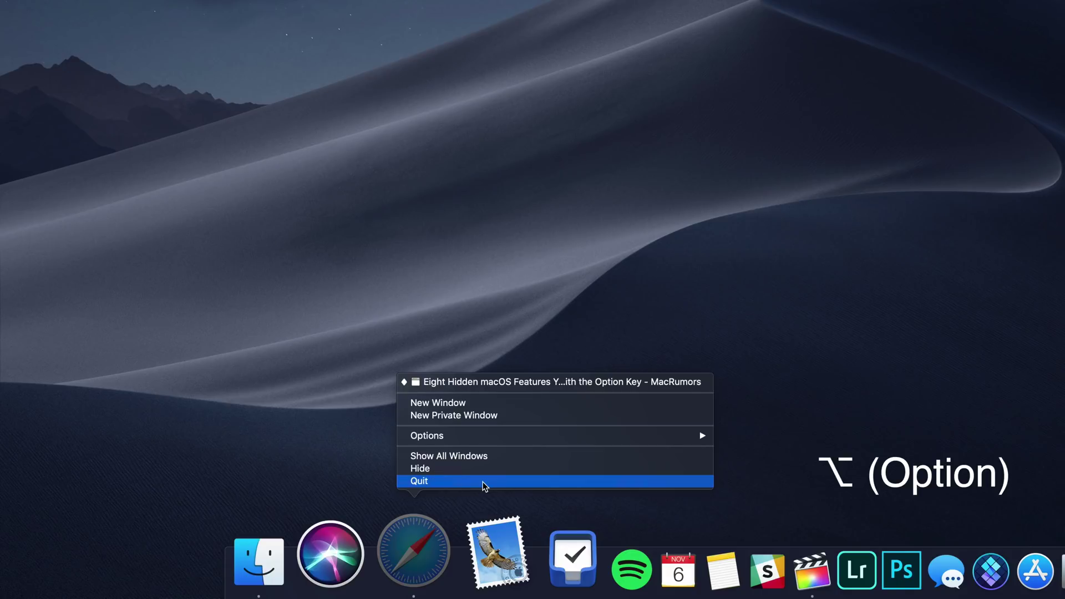
key("alt")
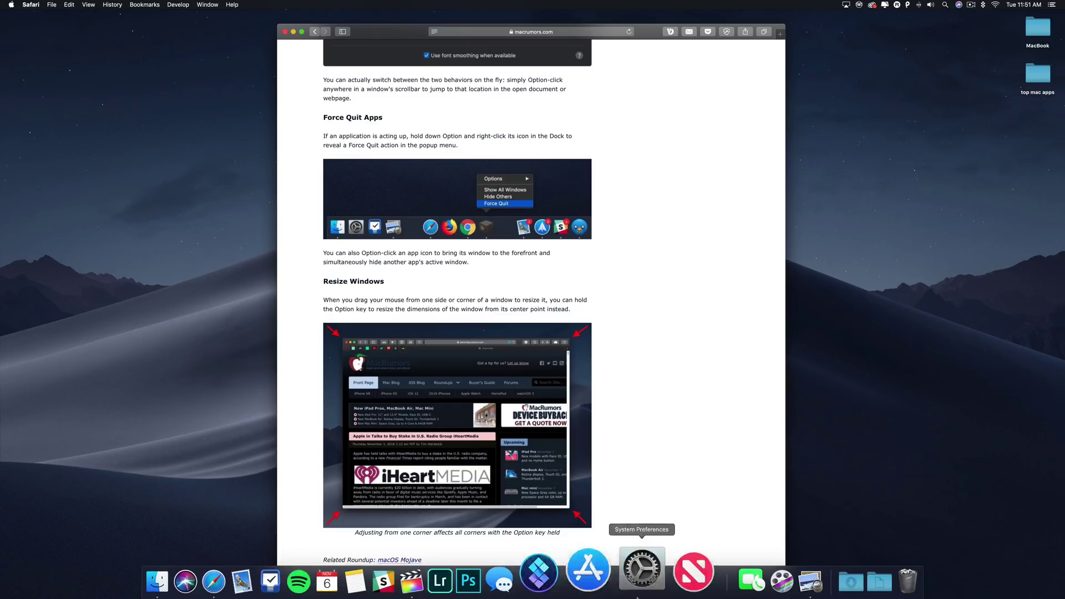
left_click(763, 581, "alt")
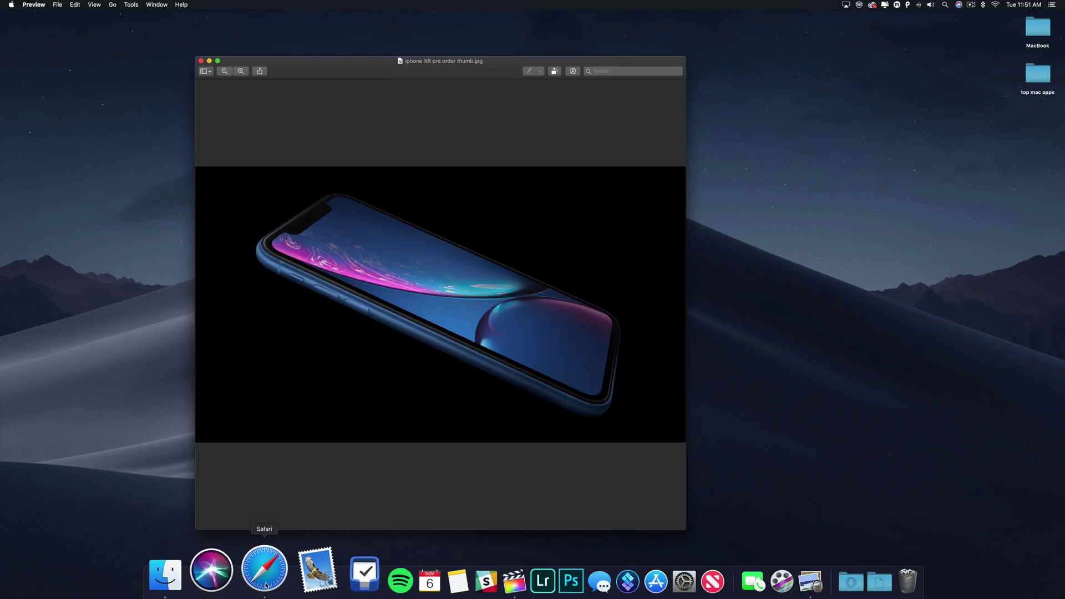
left_click(268, 584, "alt")
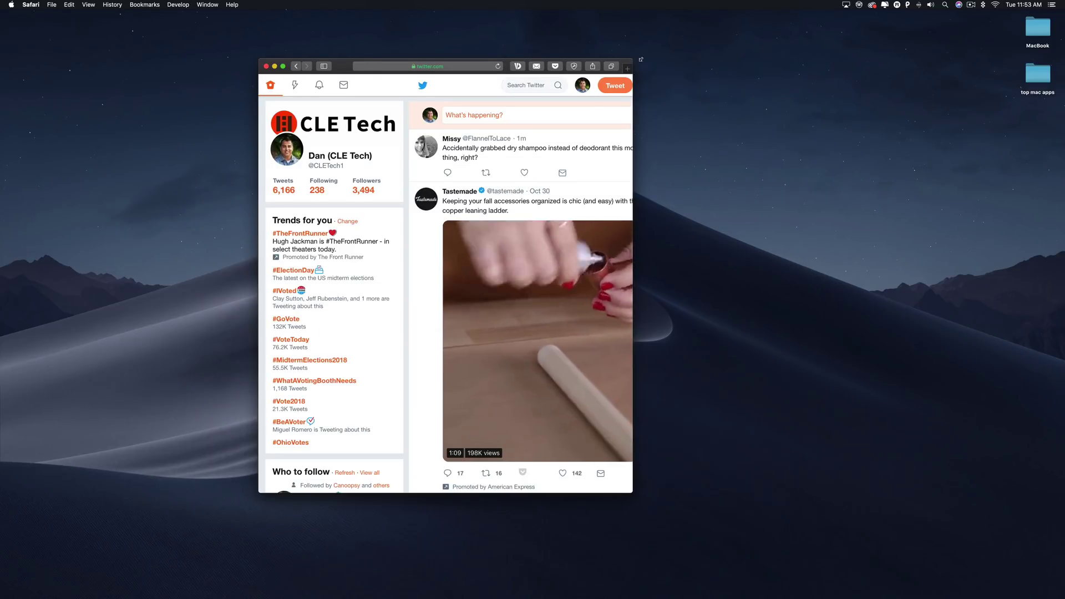
Enlarge the Twitter window evenly around its centre and place it in the middle of the screen
left_click_drag(633, 78, 878, 60)
left_click_drag(700, 73, 716, 71)
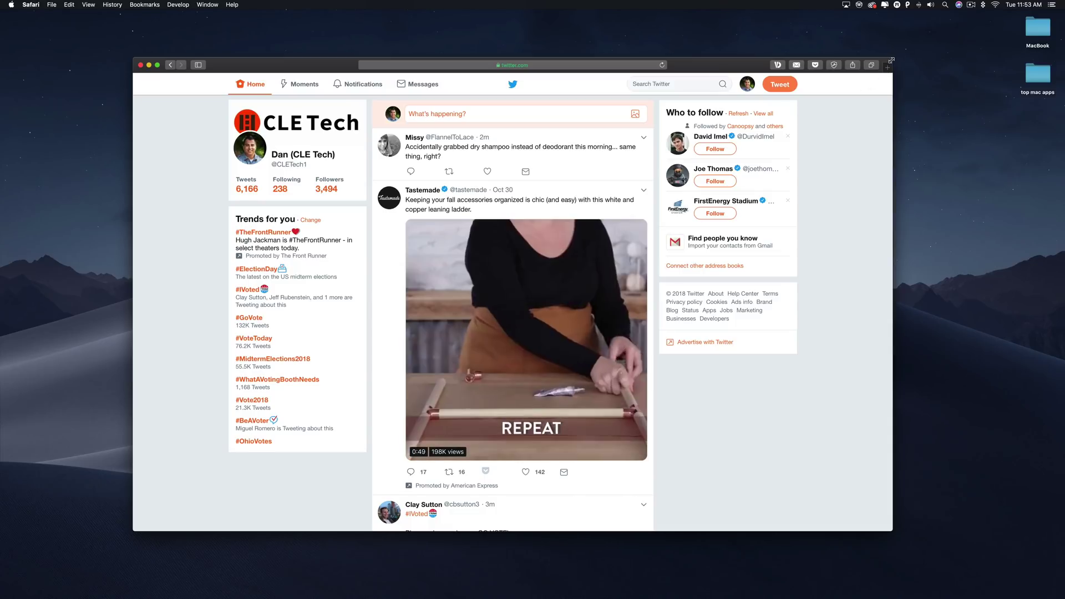
left_click_drag(895, 60, 733, 87)
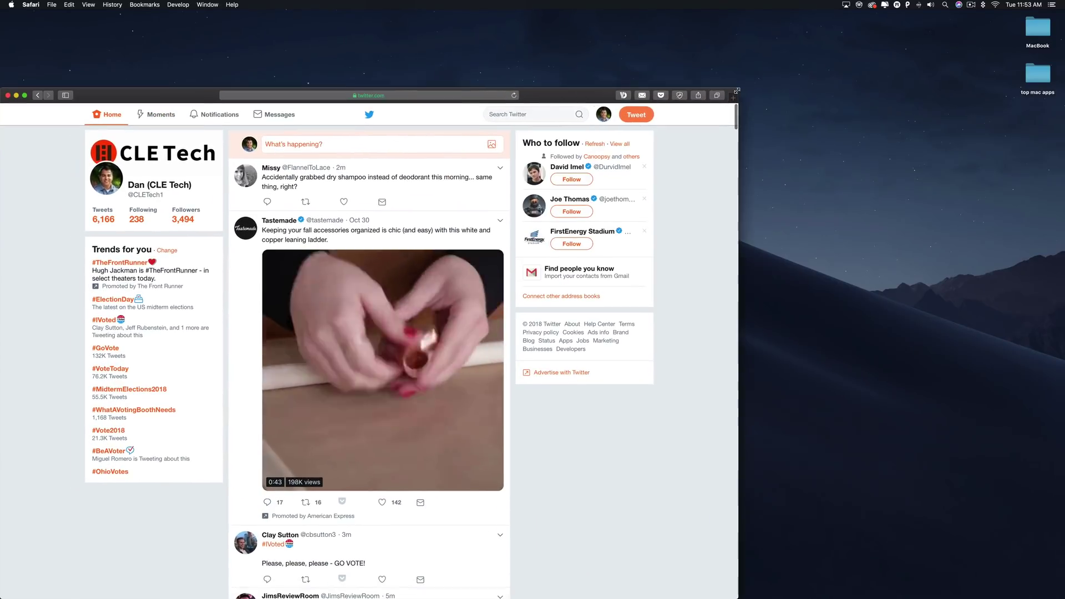
left_click_drag(580, 99, 730, 60)
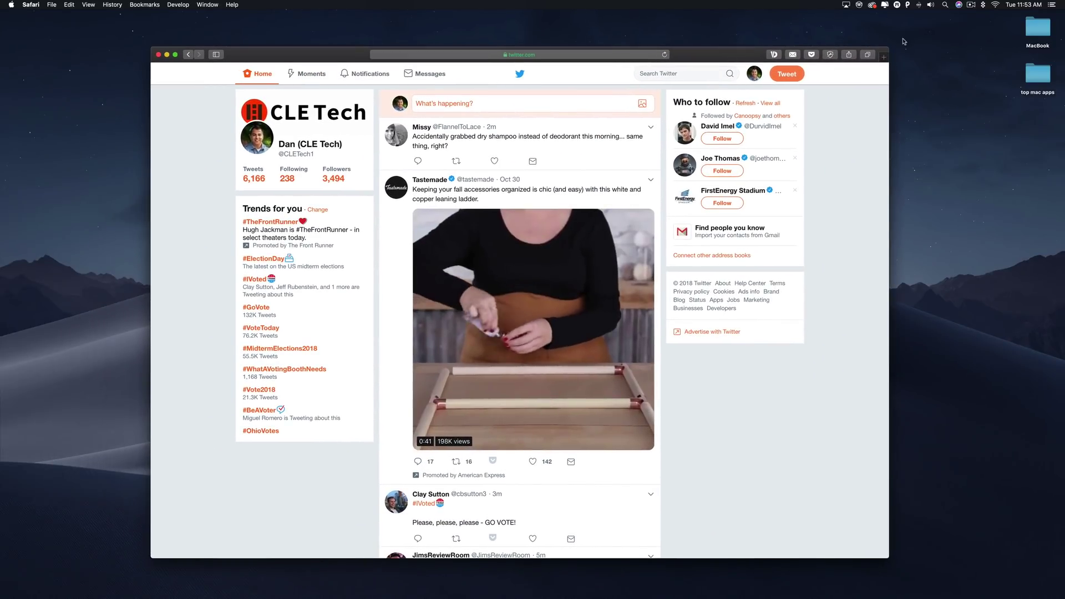